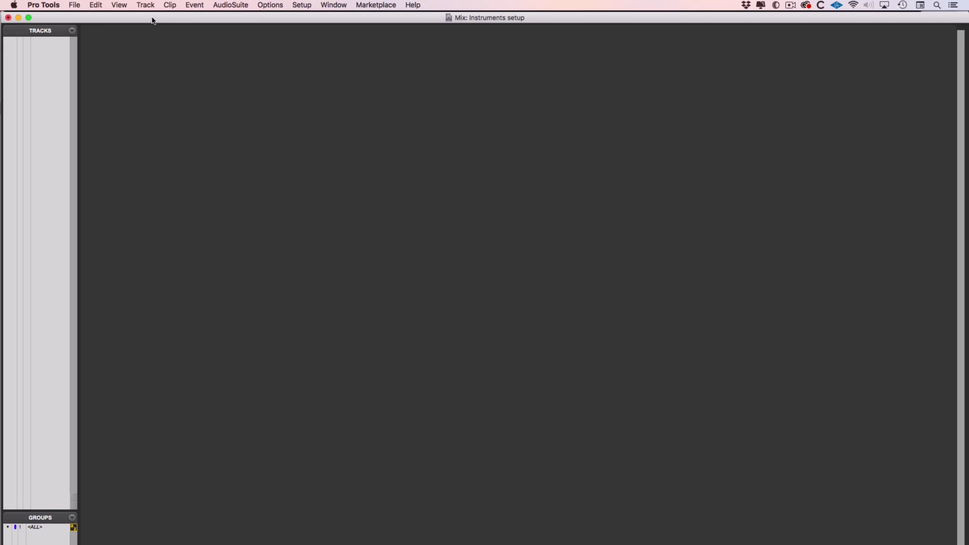
Step: Create one stereo Instrument Track named Inst 1 from the Track > New dialog
left_click(145, 5)
left_click(148, 17)
left_click(432, 215)
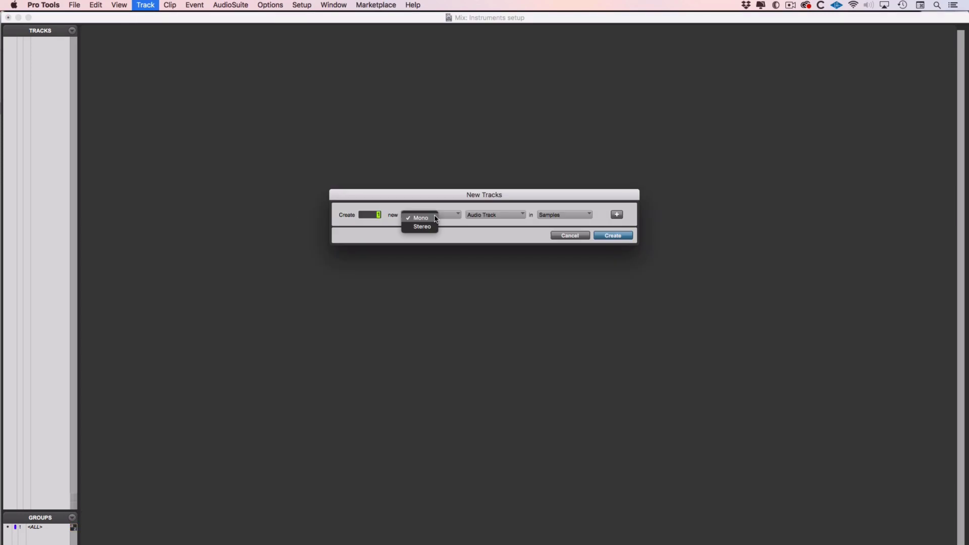
left_click(493, 215)
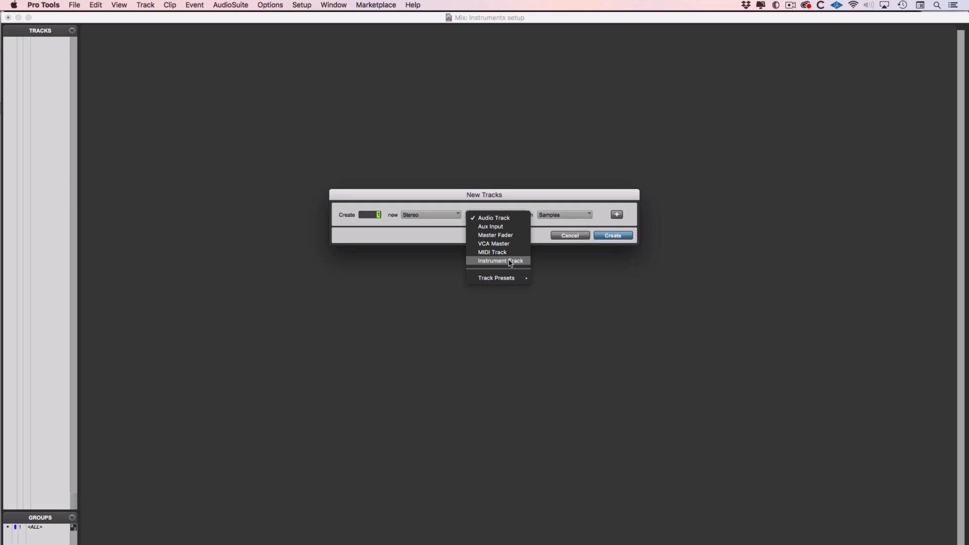
left_click(509, 261)
left_click(618, 238)
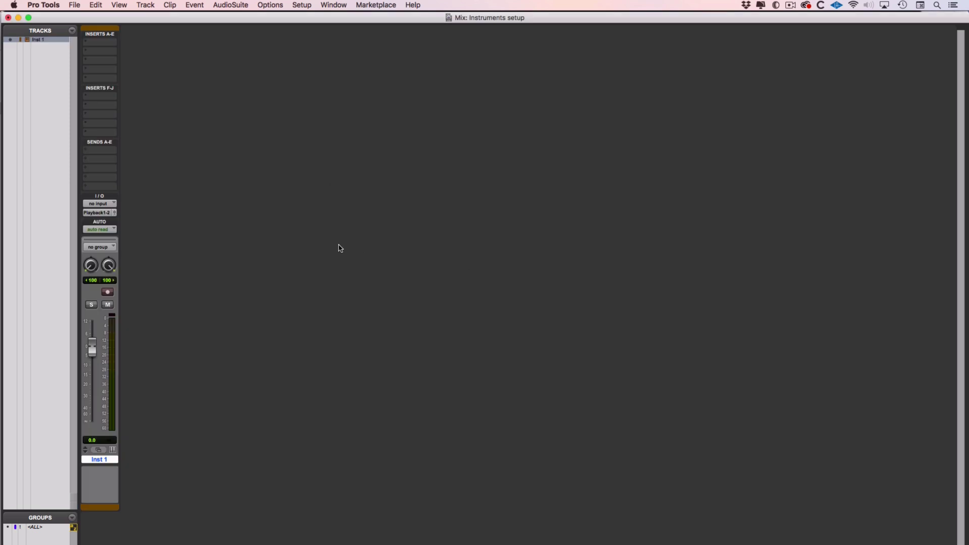
Step: Insert the Xpand!2 plugin on Inst 1's insert slot A, opening its window
left_click(91, 43)
type("x")
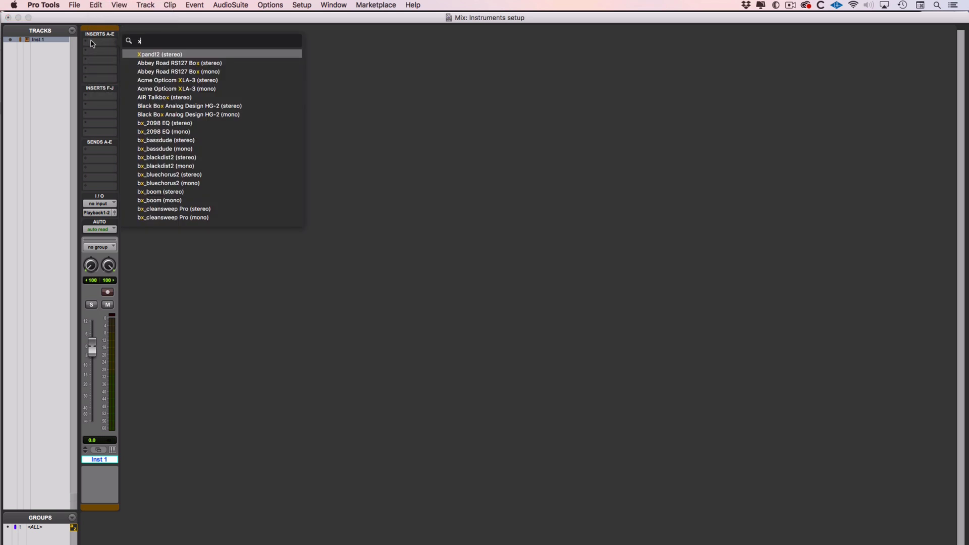
left_click(161, 54)
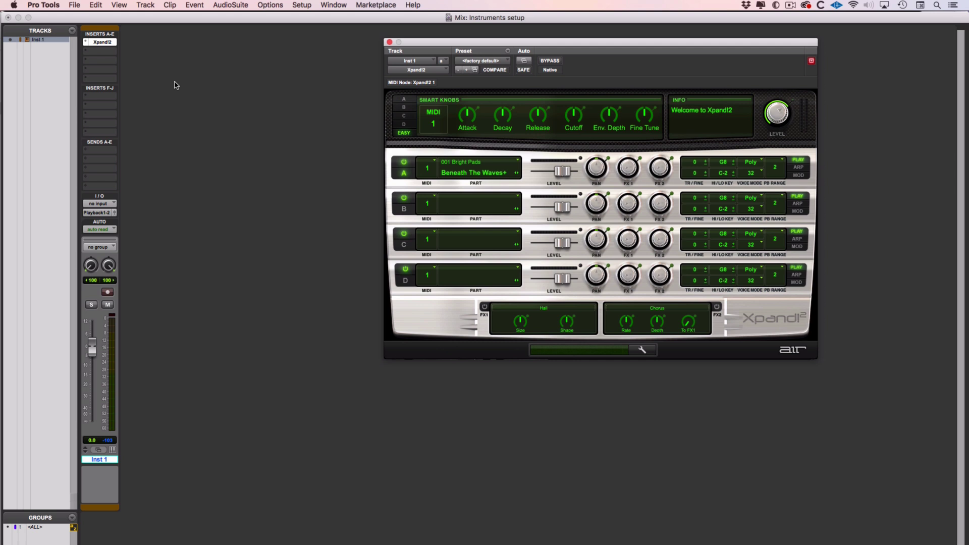
left_click(87, 53)
mouse_move(127, 51)
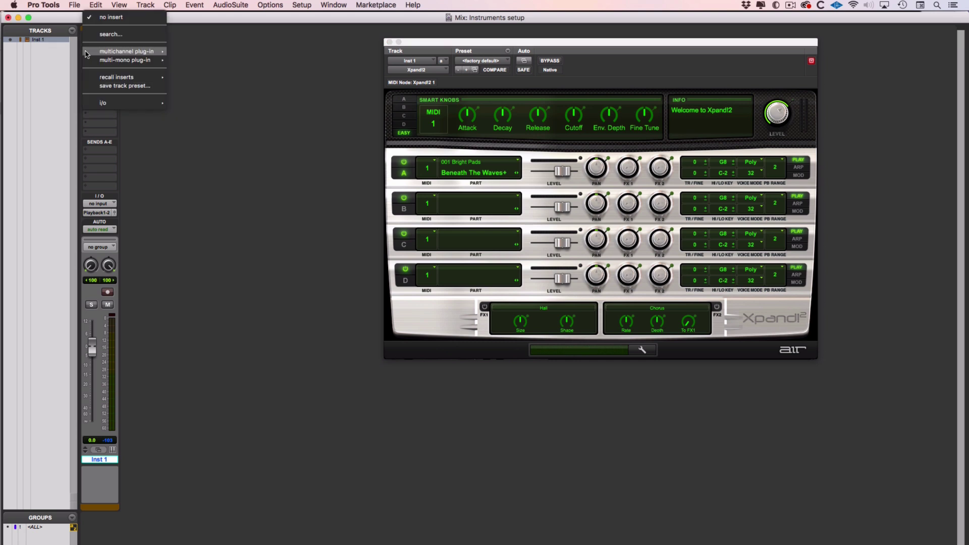
mouse_move(199, 122)
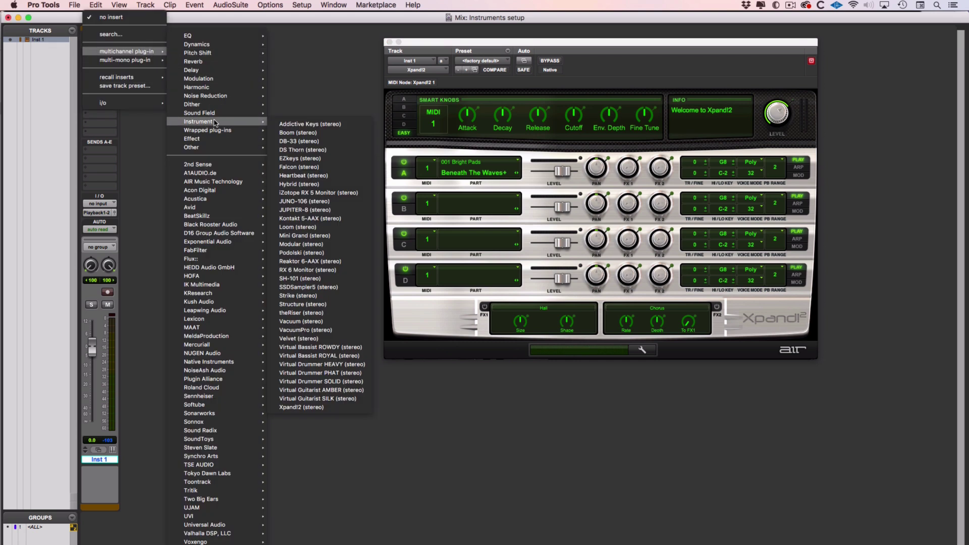
left_click(318, 85)
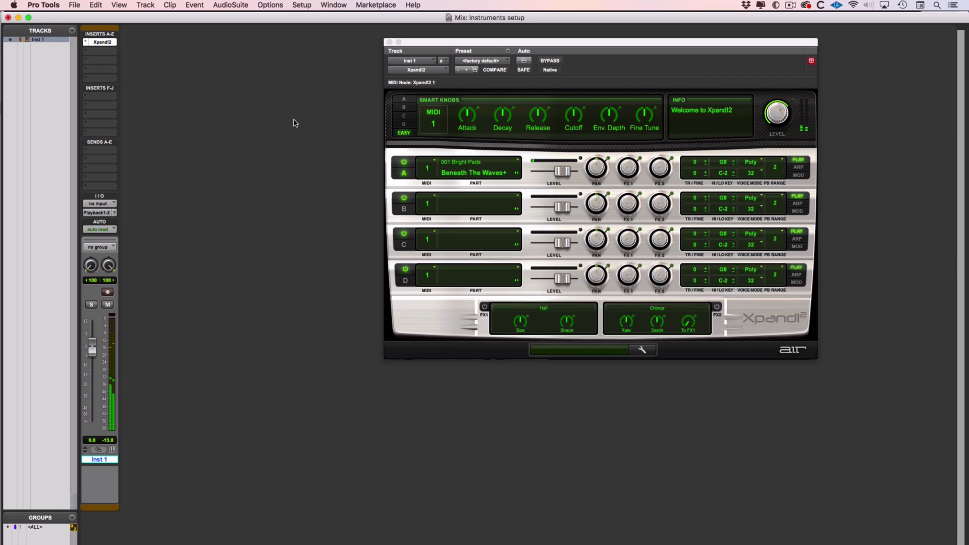
Step: Set the MIDI preference Default Thru Instrument to none, then record-arm Inst 1
left_click(43, 4)
left_click(53, 31)
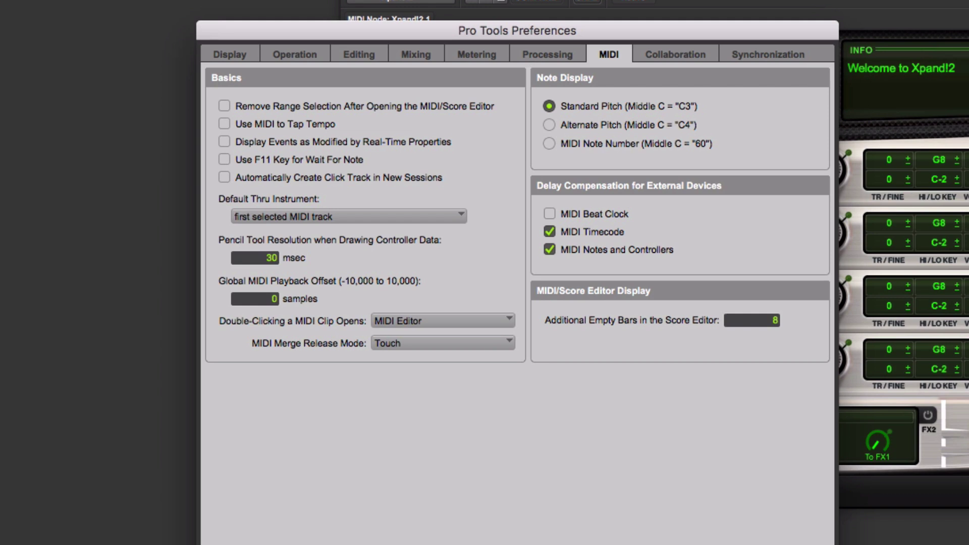
left_click(296, 216)
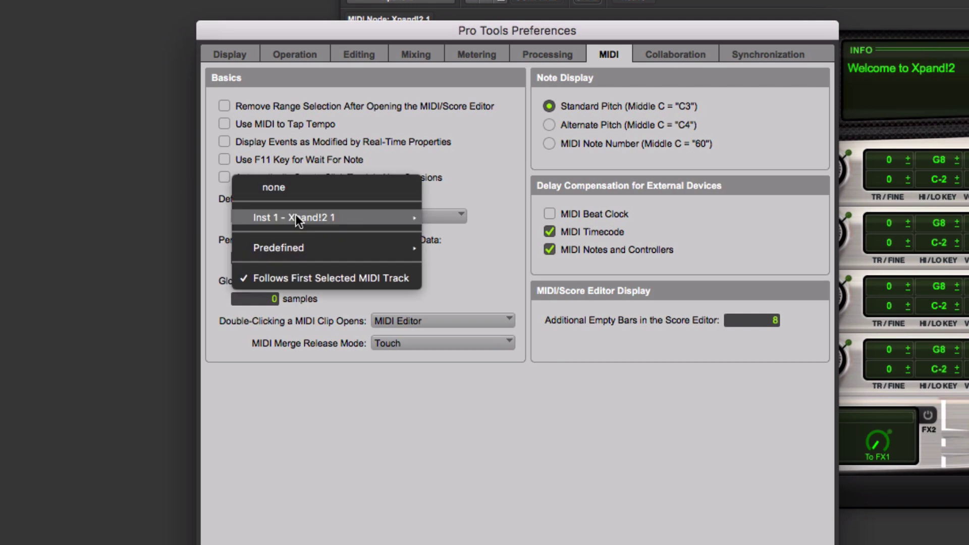
left_click(321, 184)
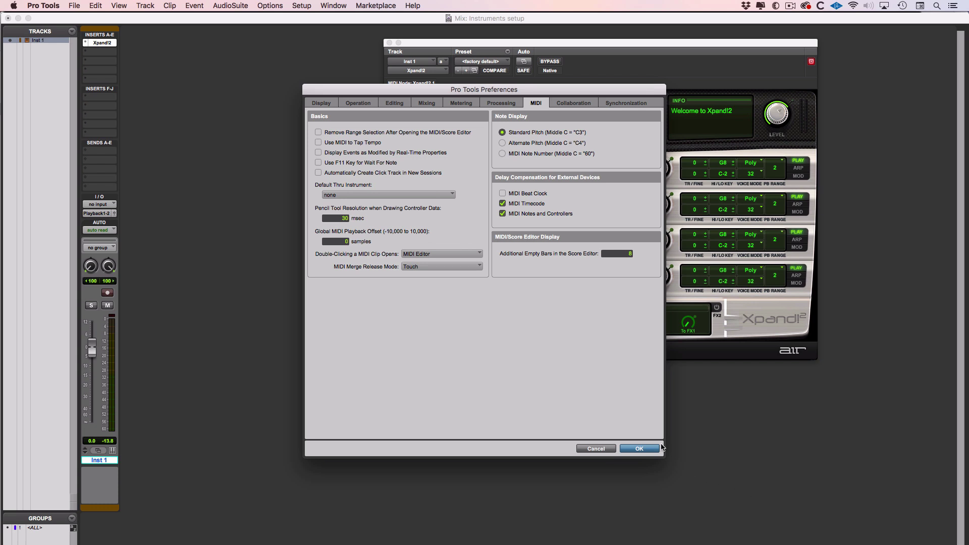
left_click(640, 449)
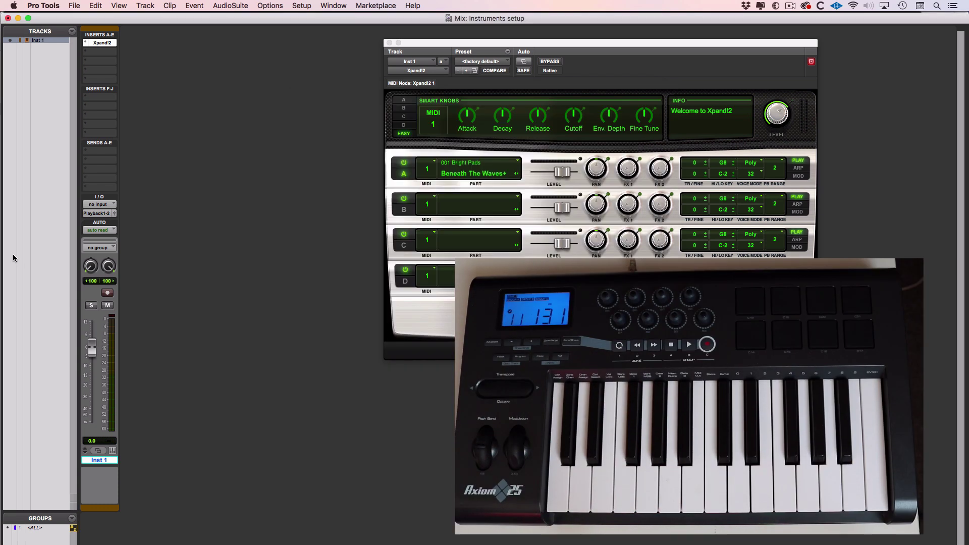
left_click(109, 294)
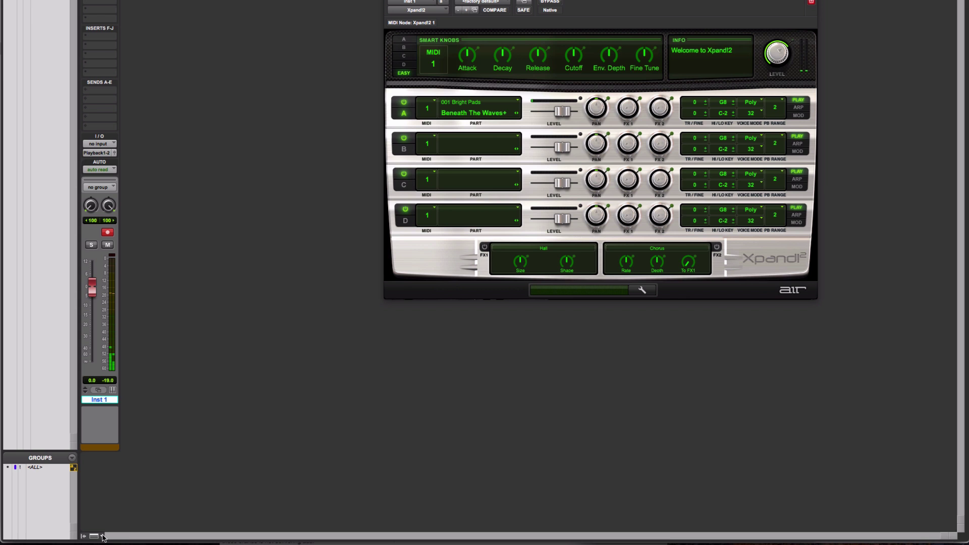
Step: Enable the Instrument view in the Mix window to show Xpand!2 on Inst 1
left_click(94, 535)
left_click(72, 431)
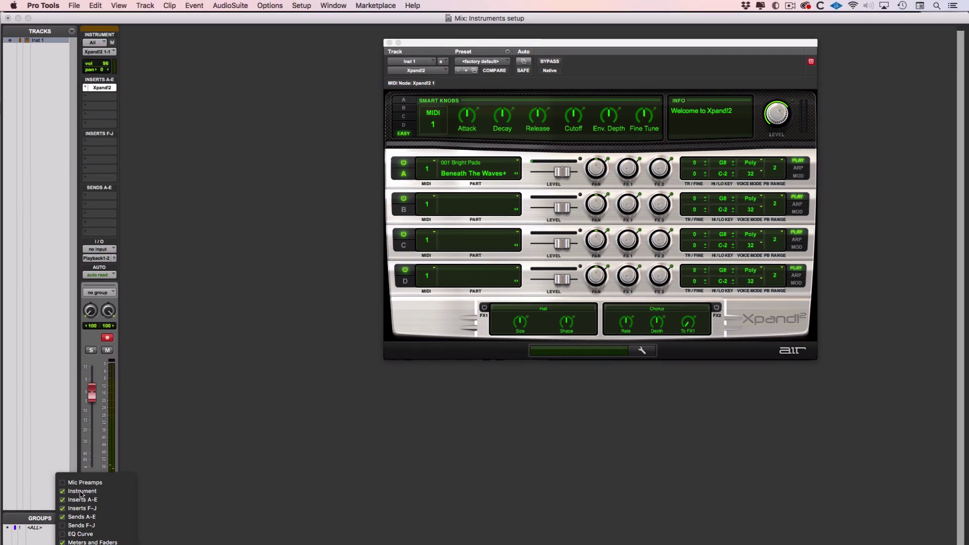